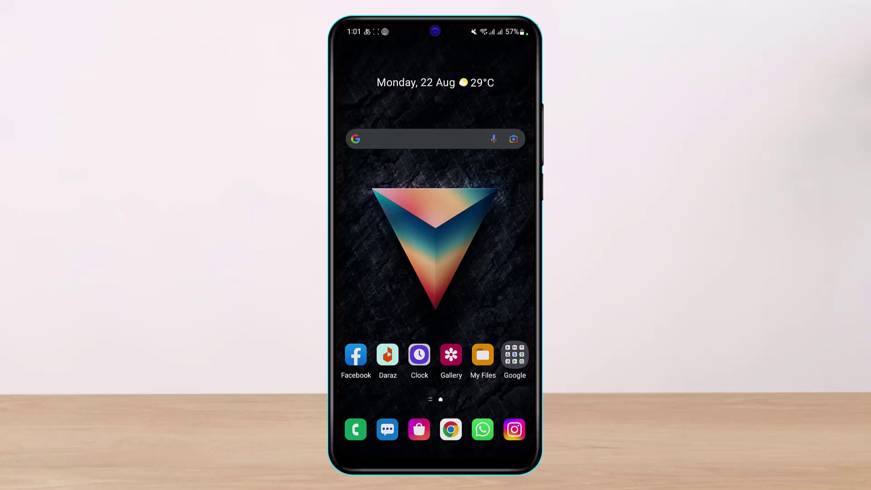
Start a Play Store search, then close Fake GPS from the recent apps
left_click(515, 355)
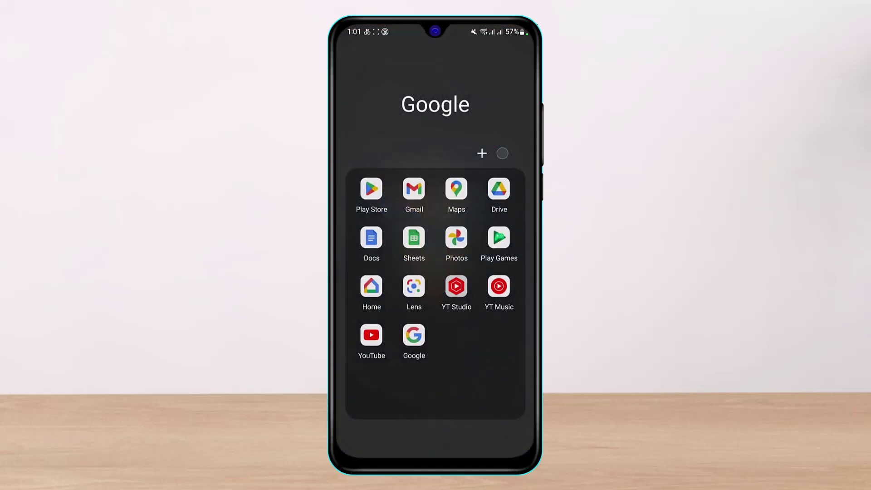
left_click(372, 189)
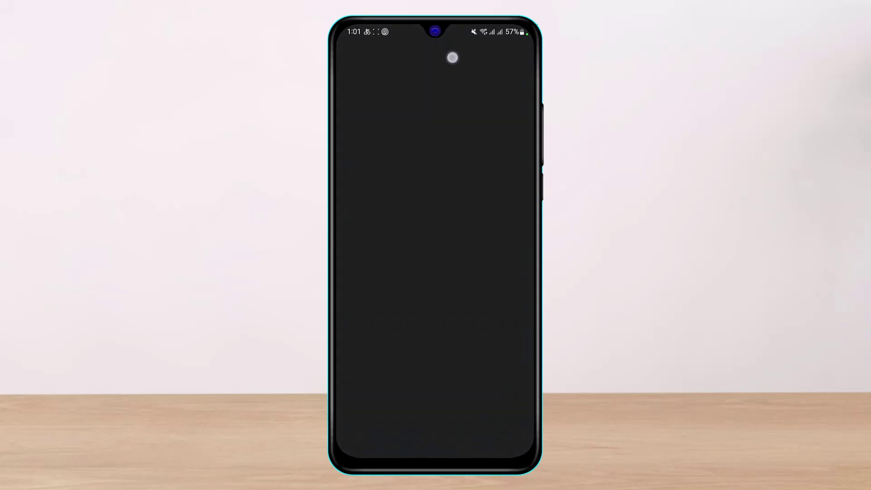
left_click(430, 53)
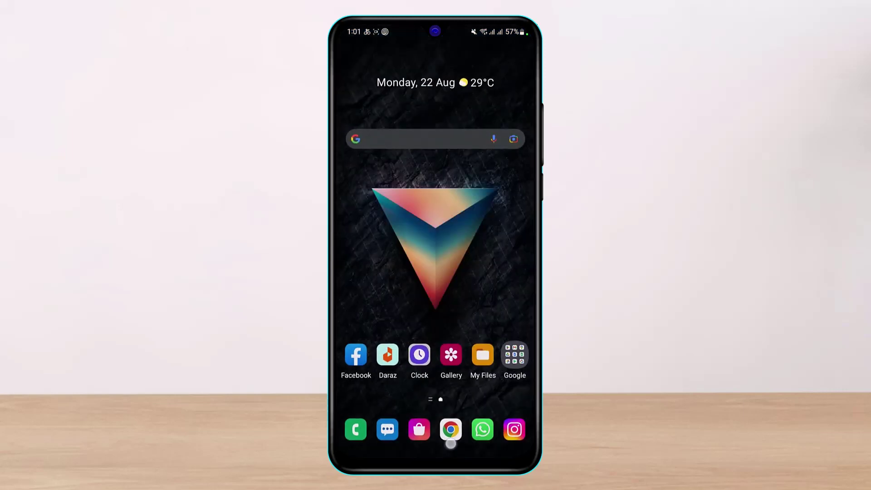
left_click_drag(452, 453, 453, 416)
left_click_drag(435, 105, 436, 40)
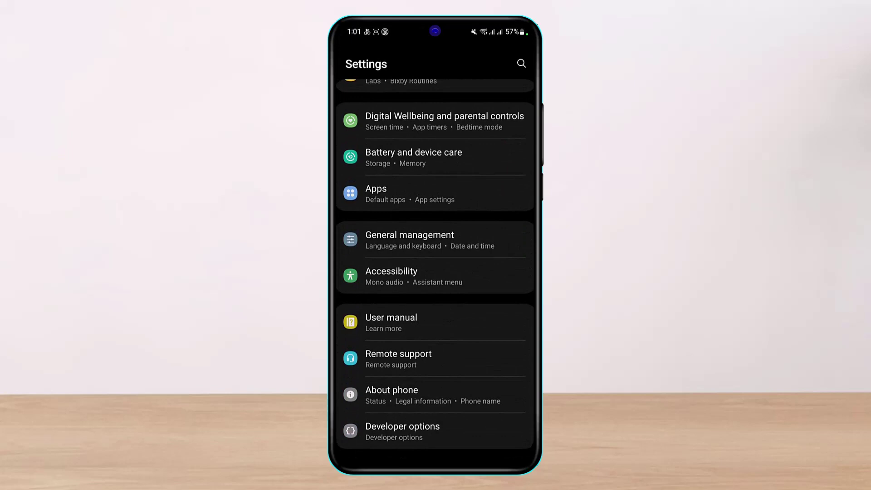
View the software information under About phone, then return to the main Settings list
left_click(478, 396)
left_click_drag(450, 334, 450, 285)
left_click(439, 344)
left_click_drag(446, 365, 446, 334)
left_click_drag(490, 272, 490, 303)
left_click(349, 63)
left_click(350, 64)
Choose FakeGPS Free as the mock location app in Developer options
left_click(444, 434)
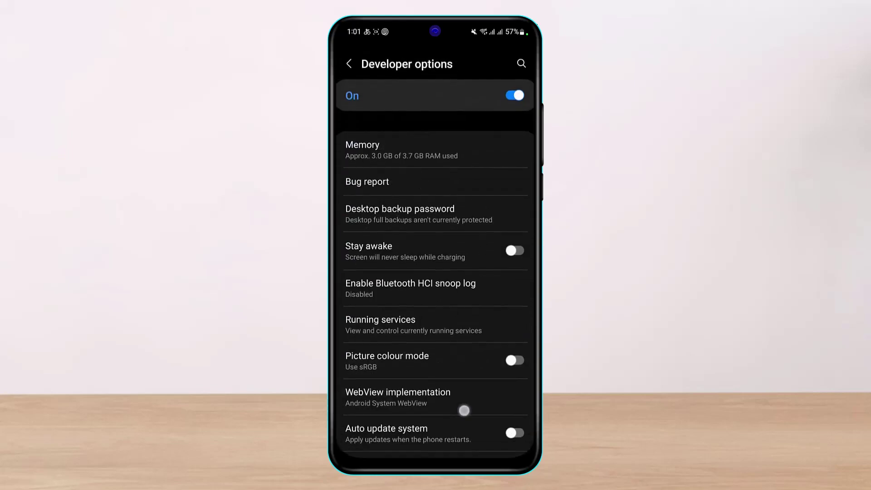
scroll(436, 307, "down", 10)
scroll(436, 306, "down", 10)
scroll(436, 306, "down", 10)
scroll(436, 286, "down", 5)
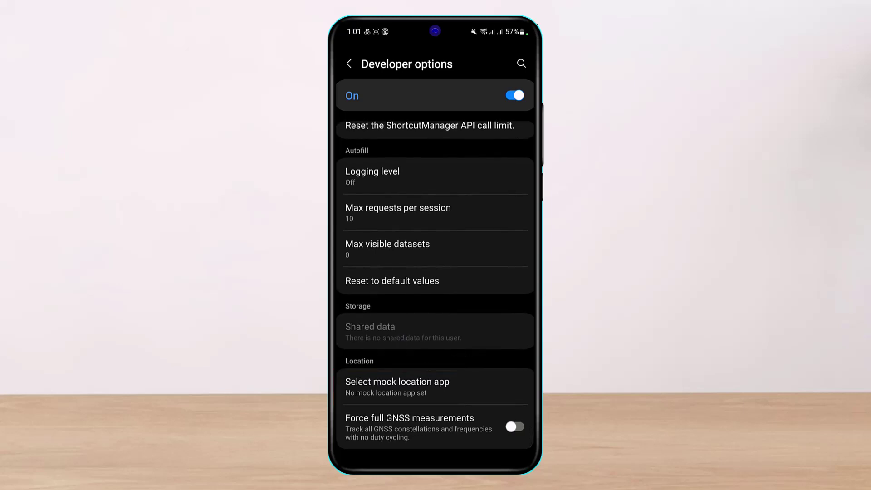
left_click(397, 387)
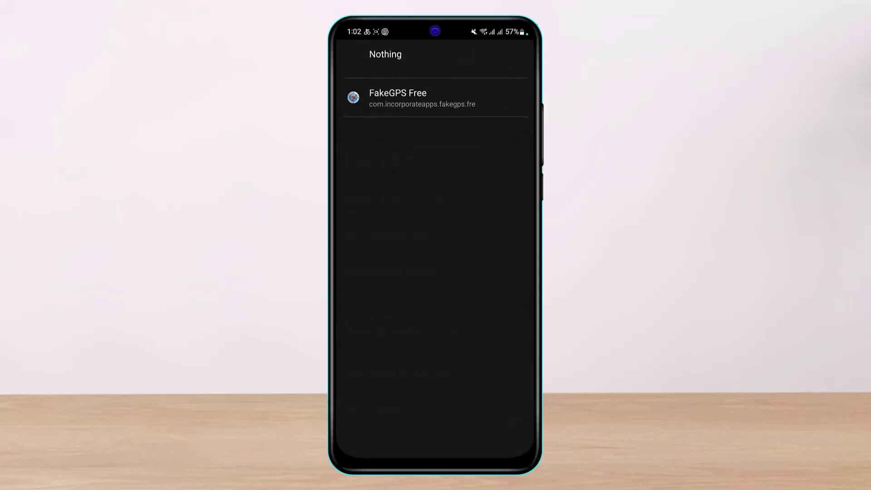
left_click(426, 94)
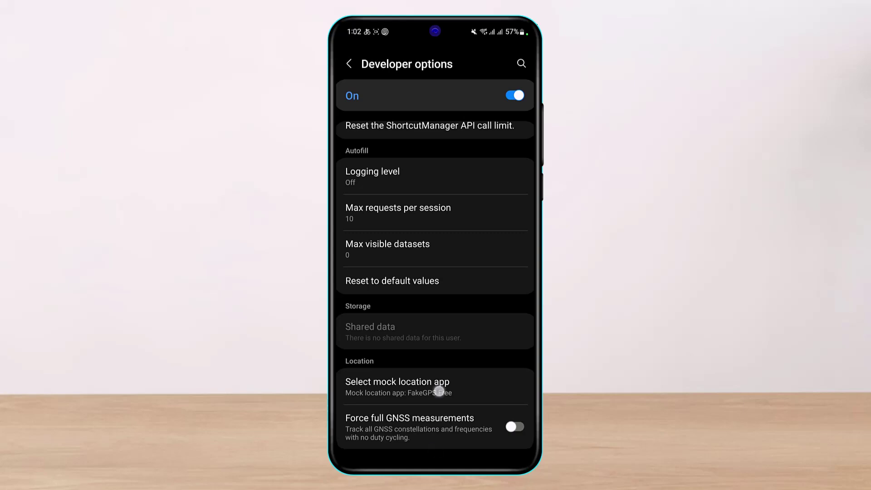
Launch FakeGPS Free from the app drawer, allow location while using, and accept the advertising terms
left_click_drag(440, 450, 439, 306)
left_click_drag(436, 341, 435, 171)
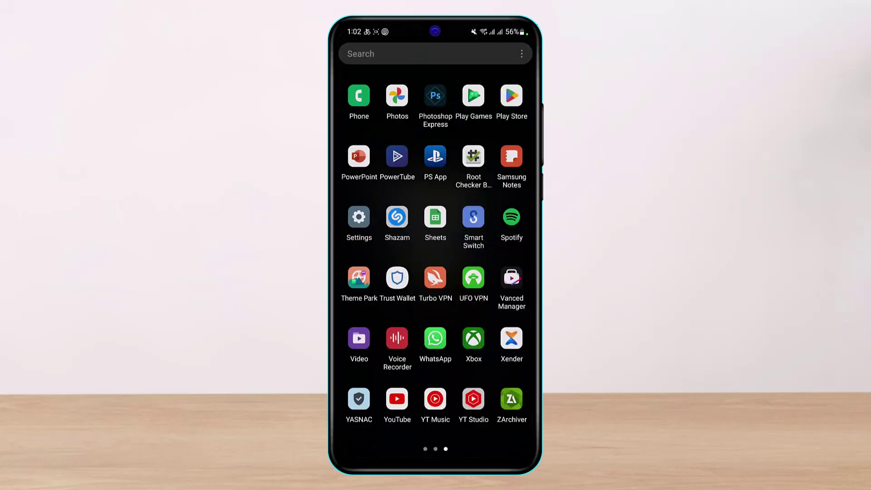
left_click_drag(416, 392, 503, 391)
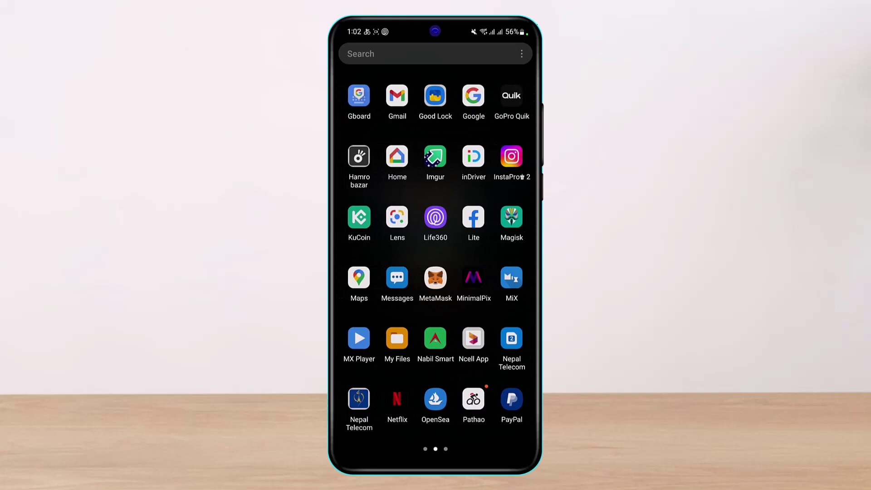
left_click_drag(394, 272, 490, 272)
left_click(509, 344)
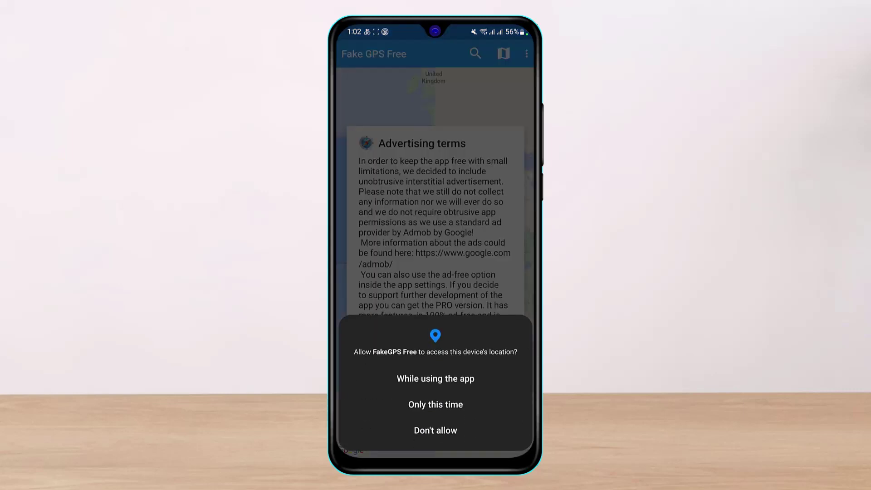
left_click(436, 378)
left_click(498, 357)
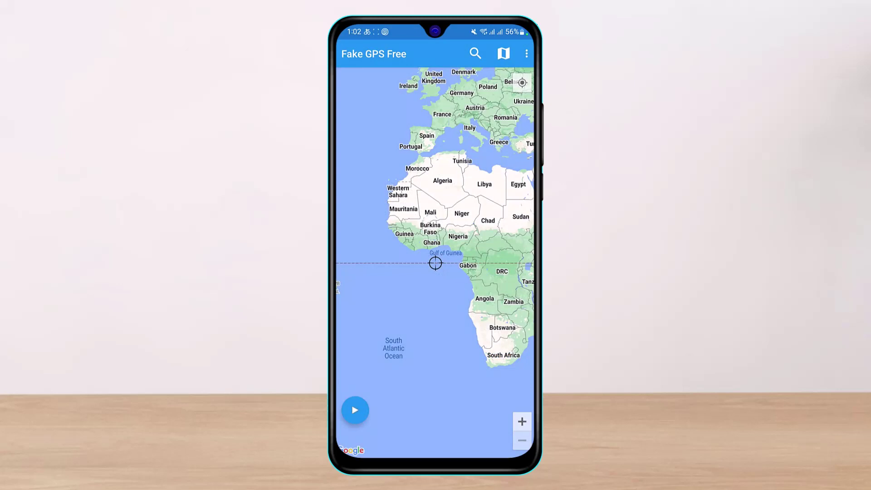
Pan and zoom the map from the Middle East toward Nepal, centring the crosshair near Bandipur
left_click(522, 83)
left_click_drag(478, 243, 422, 313)
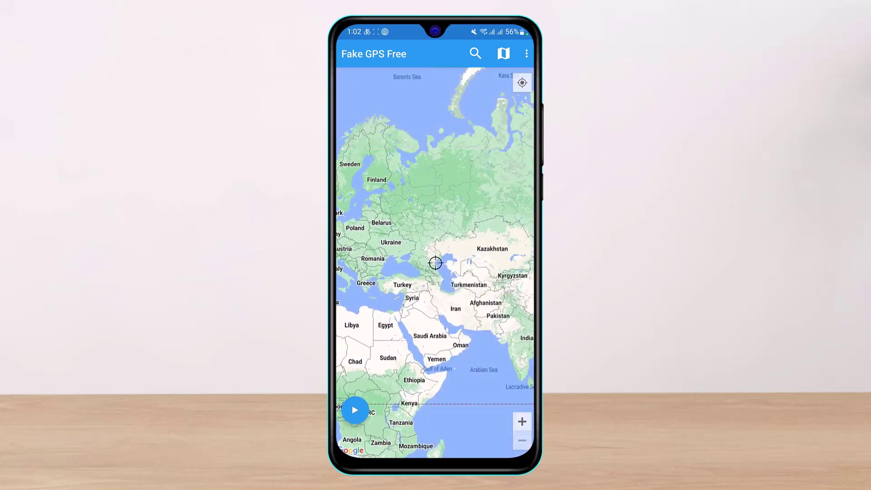
double_click(436, 262)
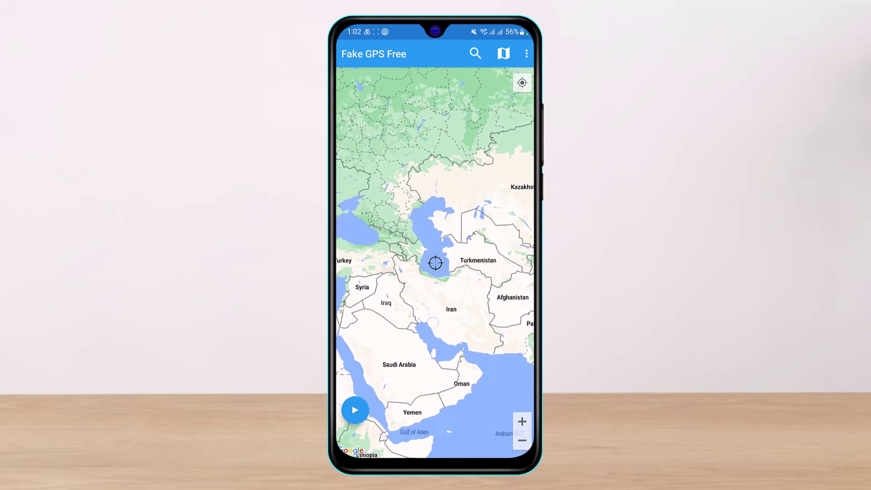
left_click_drag(435, 321, 479, 285)
left_click_drag(483, 357, 411, 300)
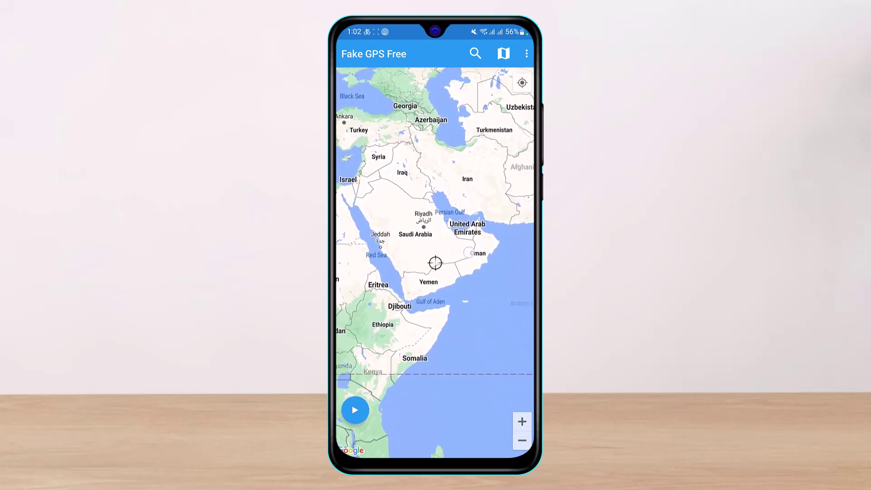
left_click_drag(504, 273, 473, 317)
left_click_drag(490, 259, 422, 307)
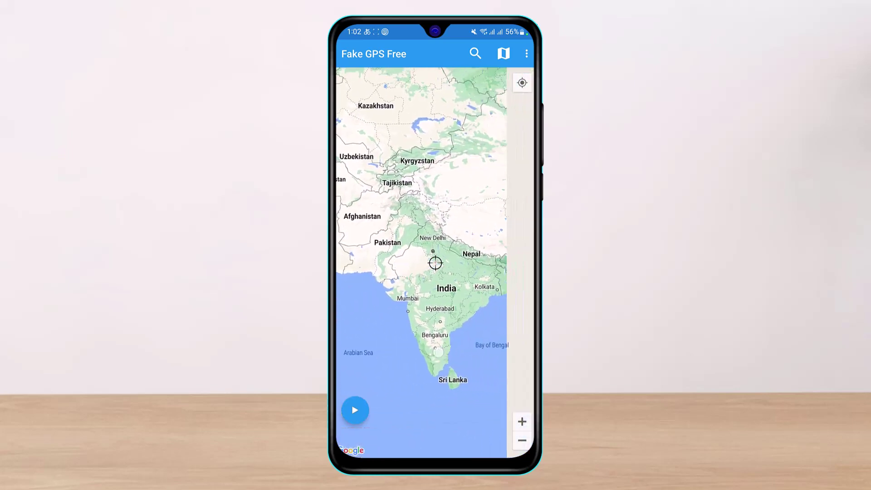
scroll(439, 232, "up", 5)
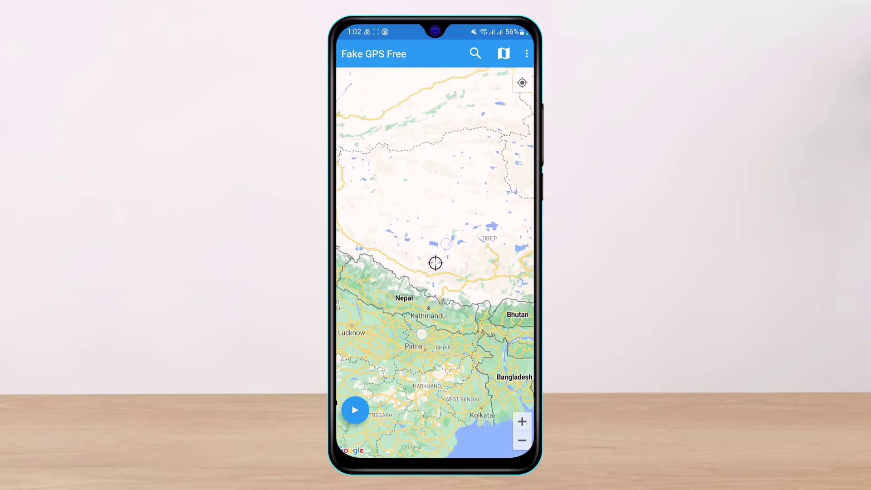
left_click_drag(426, 407, 491, 272)
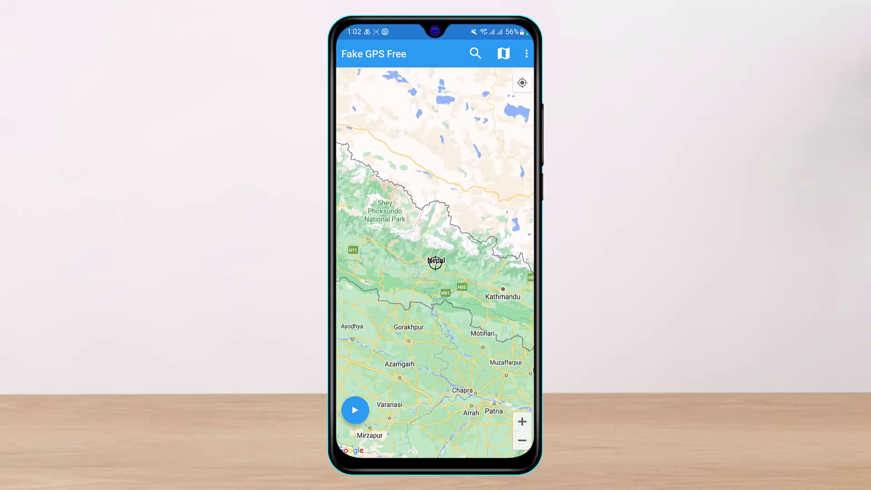
scroll(458, 244, "up", 3)
left_click_drag(452, 318, 432, 307)
scroll(457, 252, "up", 5)
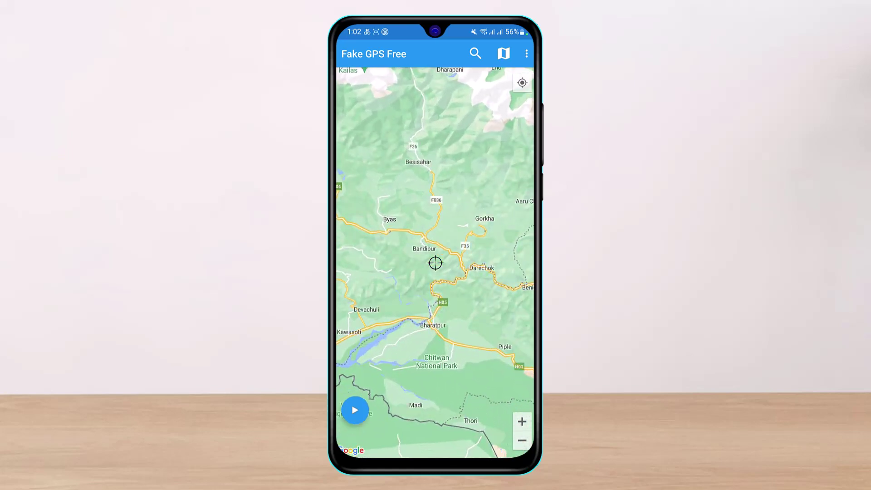
scroll(430, 284, "up", 2)
scroll(430, 284, "up", 1)
scroll(430, 283, "up", 2)
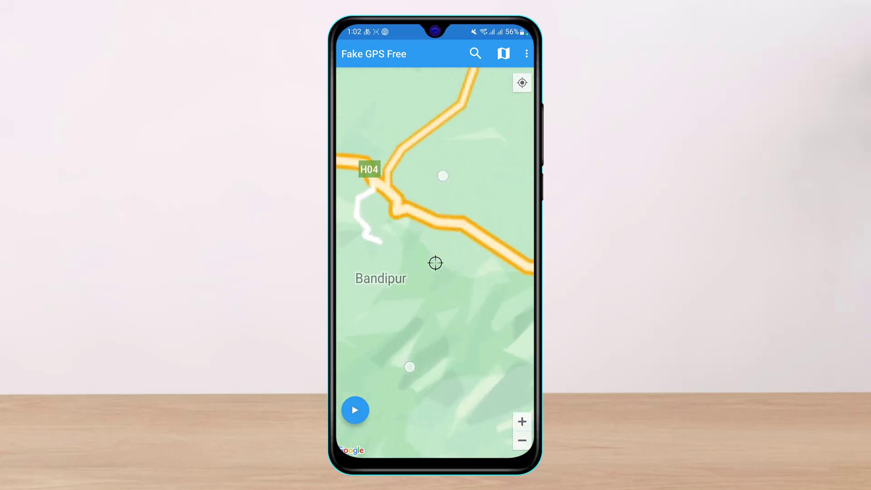
scroll(430, 283, "up", 1)
scroll(435, 263, "up", 1)
scroll(435, 262, "up", 1)
scroll(435, 263, "up", 1)
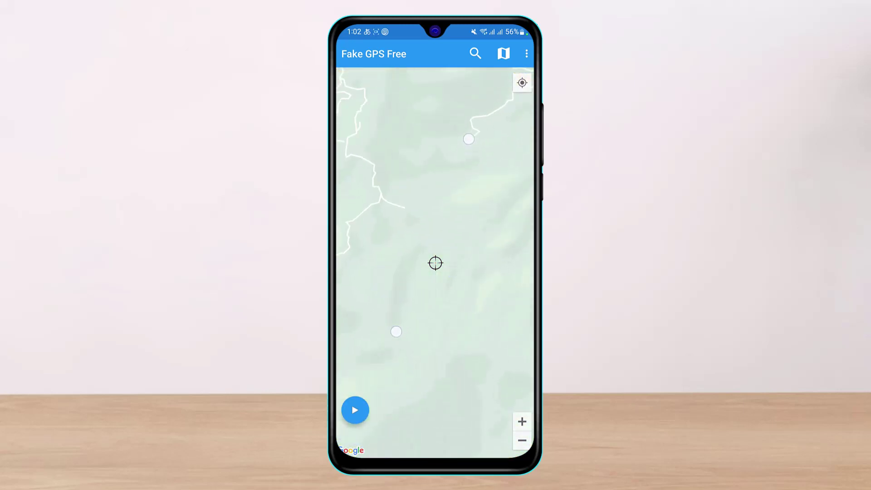
scroll(436, 263, "up", 1)
scroll(435, 264, "up", 1)
scroll(435, 263, "up", 1)
scroll(435, 263, "up", 1)
scroll(435, 263, "up", 1)
left_click(468, 350)
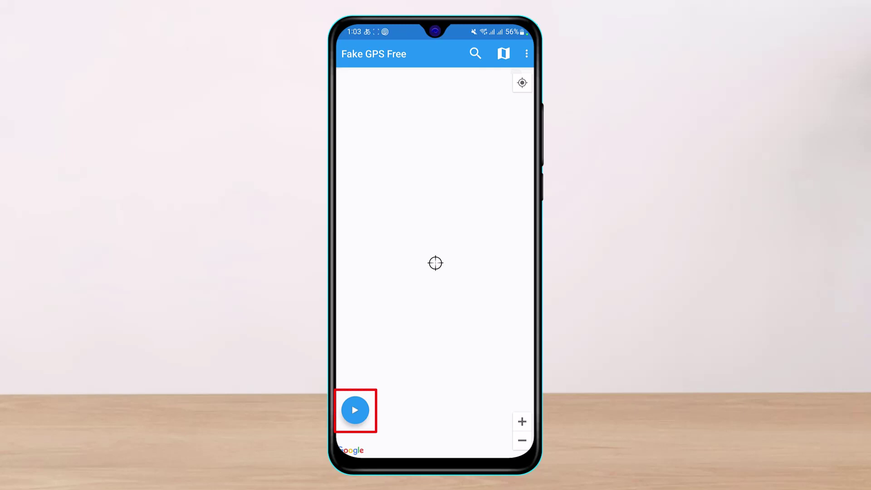
Start faking the crosshair location, continue with ads, and expand the mock location notification
left_click(354, 410)
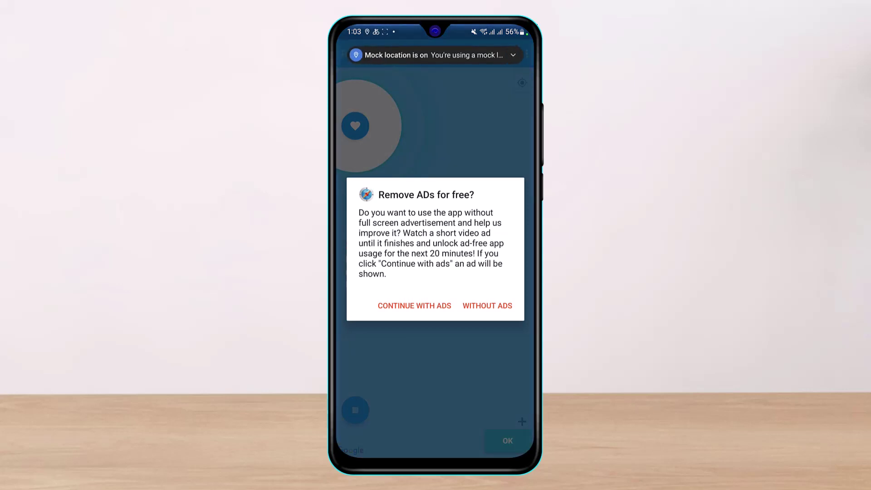
left_click(414, 306)
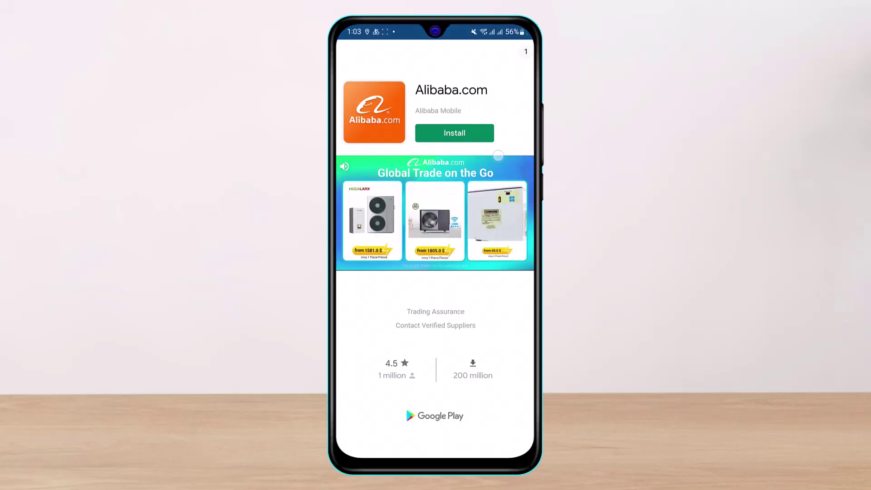
left_click_drag(436, 27, 436, 272)
left_click(521, 176)
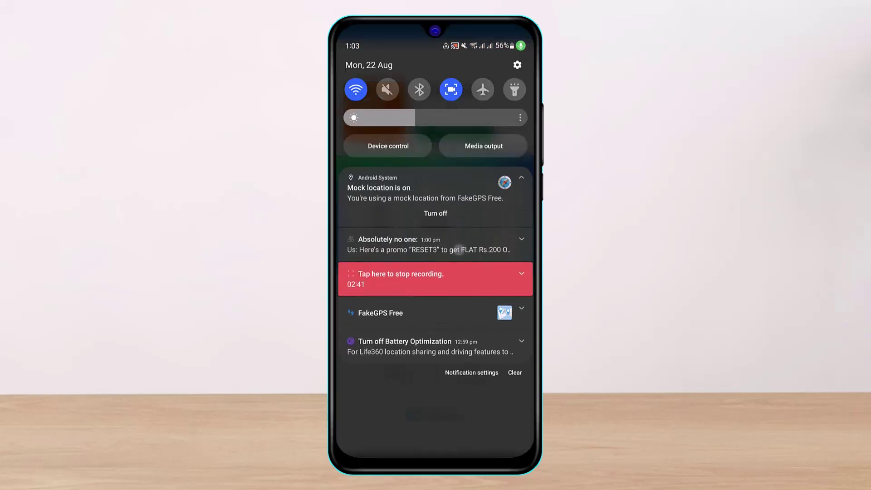
Dismiss the promo notification, install ad and favourites tip, and return to the Bandipur spot
left_click_drag(409, 243, 531, 243)
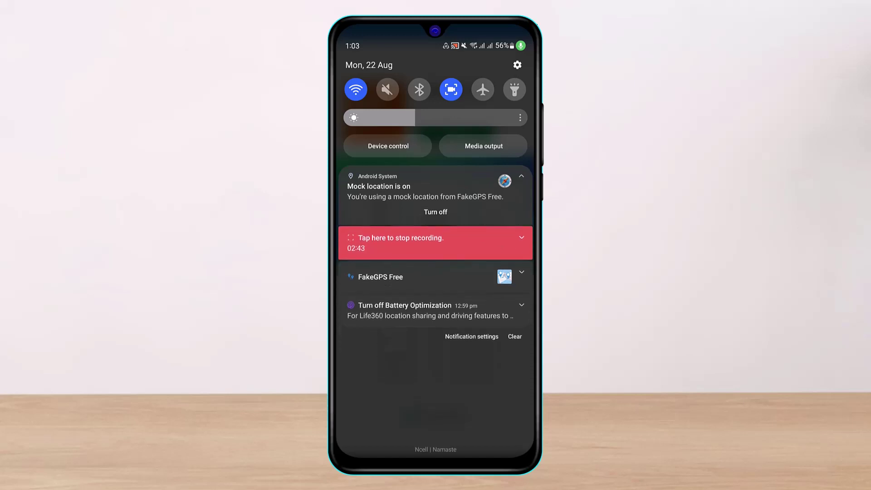
left_click_drag(436, 310, 354, 310)
left_click(462, 412)
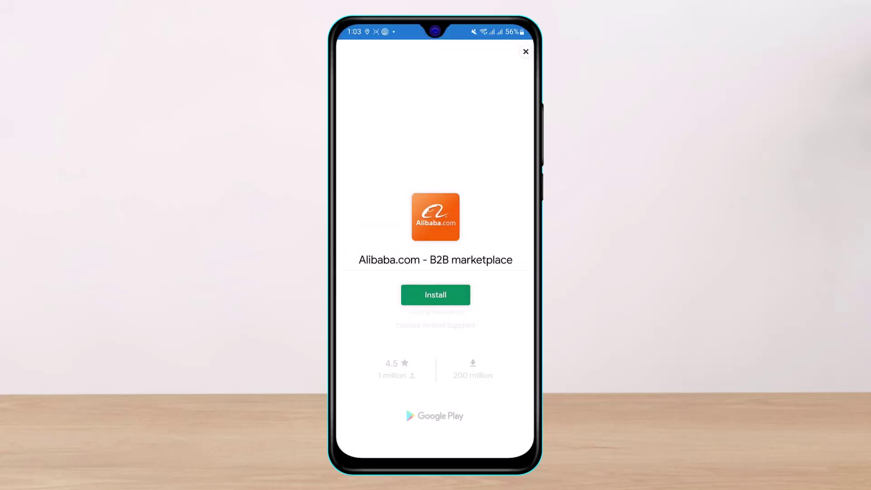
left_click(523, 55)
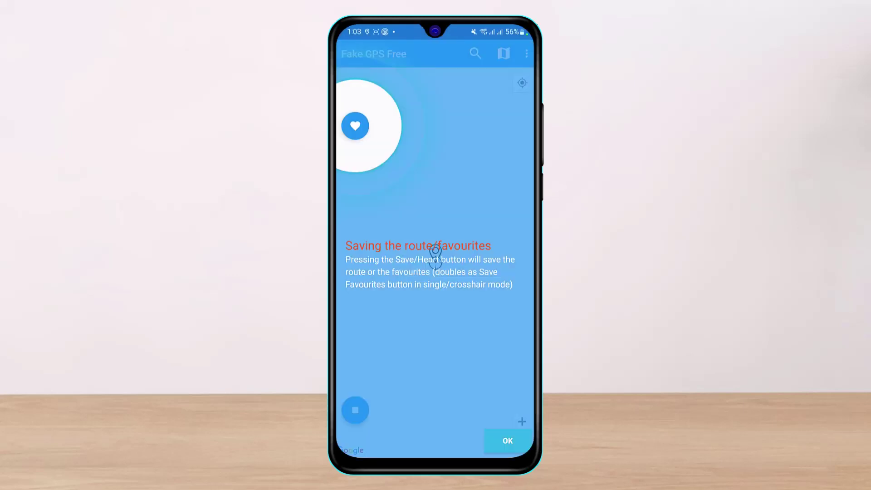
left_click(508, 441)
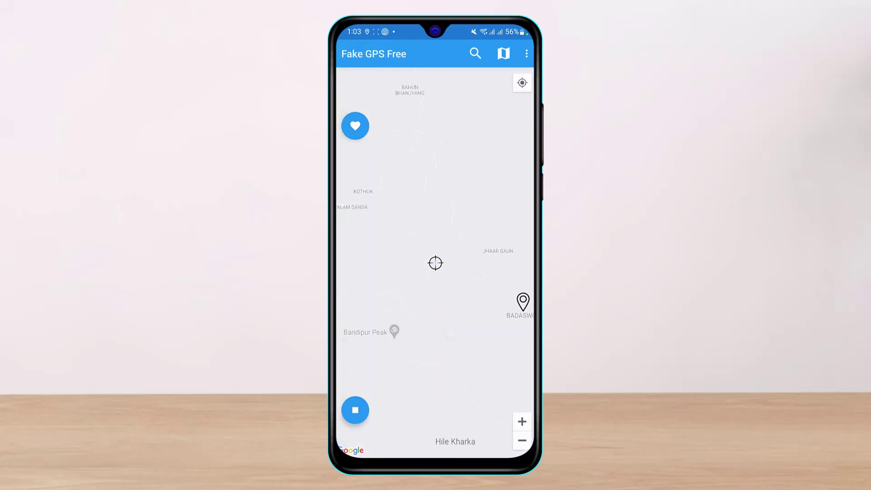
left_click_drag(430, 364, 466, 380)
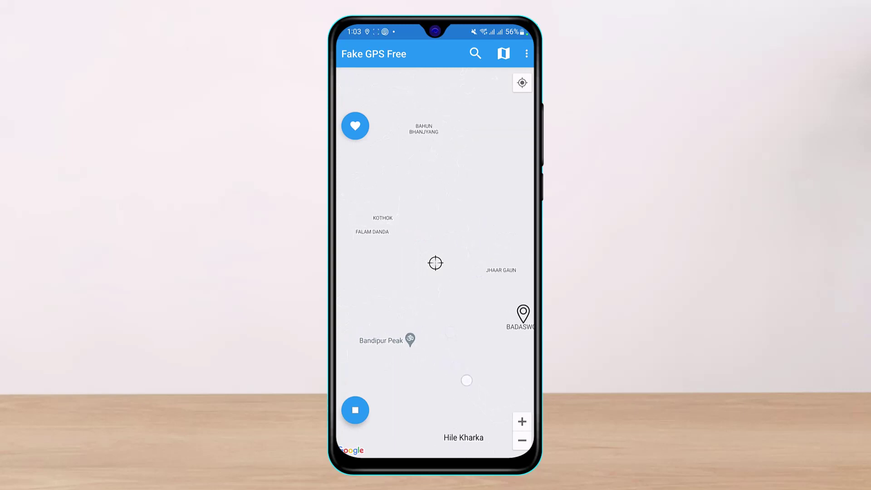
Launch Life360 from the home screen apps
left_click_drag(436, 454, 436, 170)
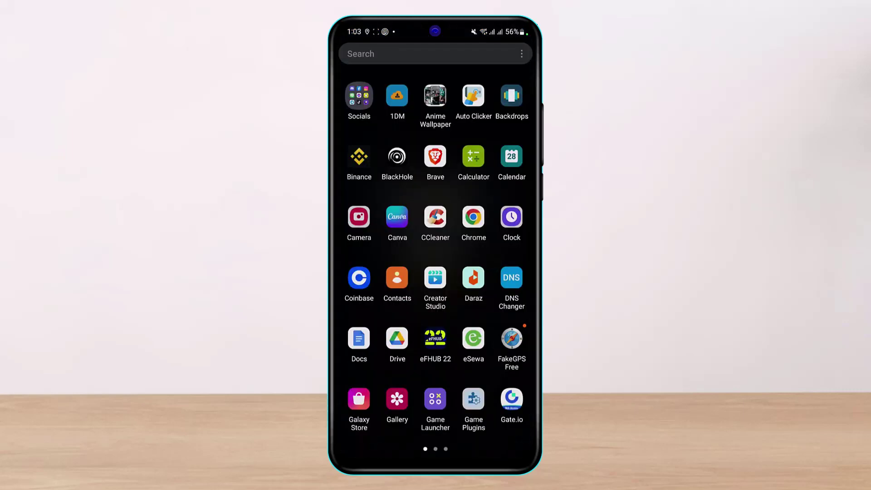
left_click_drag(476, 303, 367, 303)
left_click(435, 218)
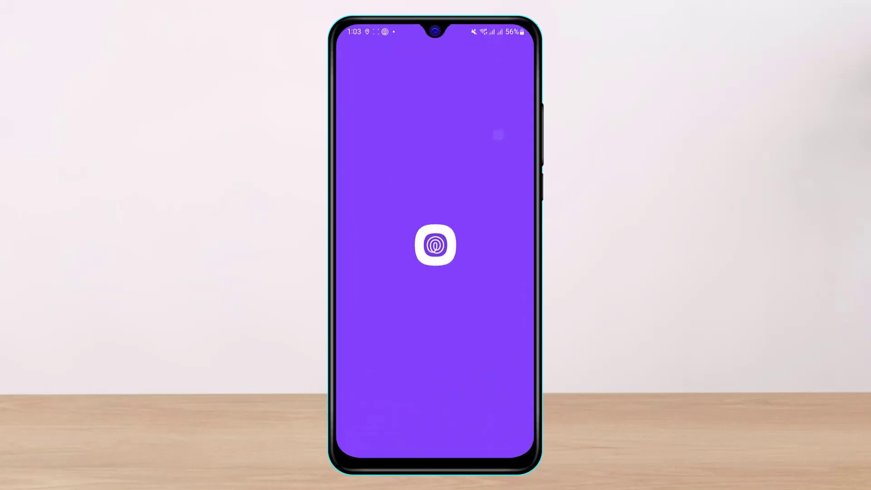
Review the fake location notification, then switch the phone's Location on
left_click_drag(435, 27, 436, 306)
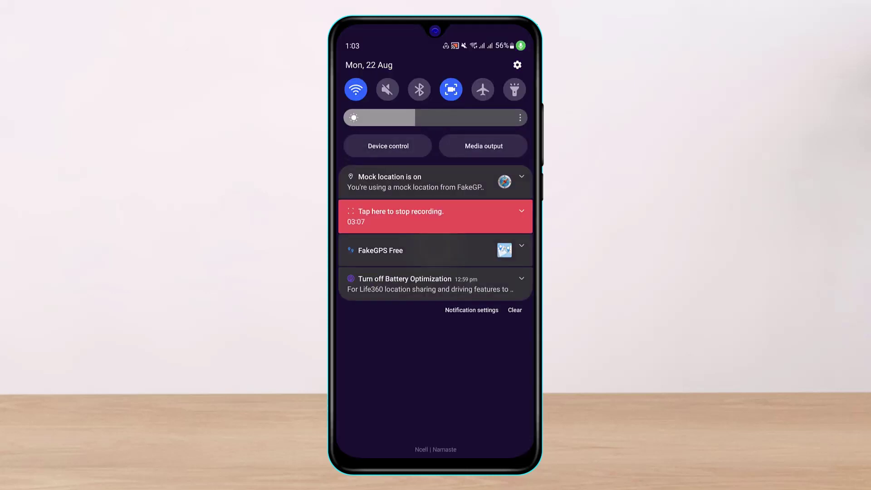
left_click_drag(449, 184, 454, 241)
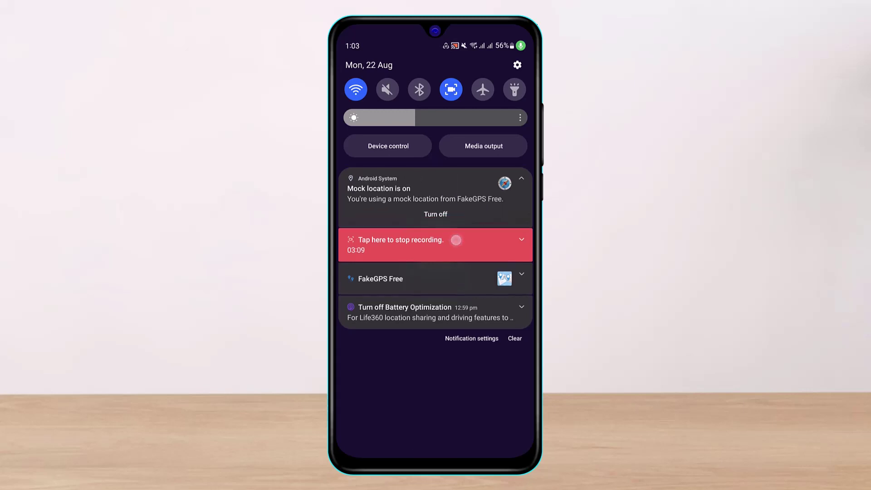
left_click_drag(467, 292, 466, 328)
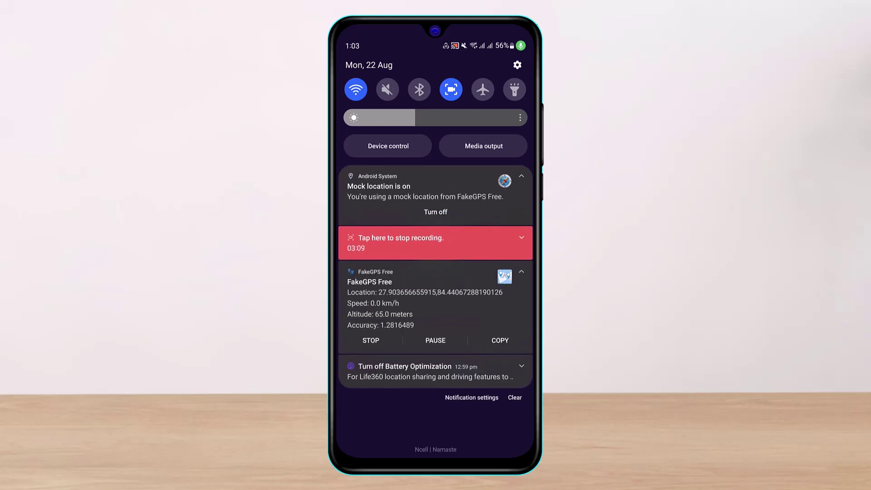
left_click_drag(446, 422, 446, 137)
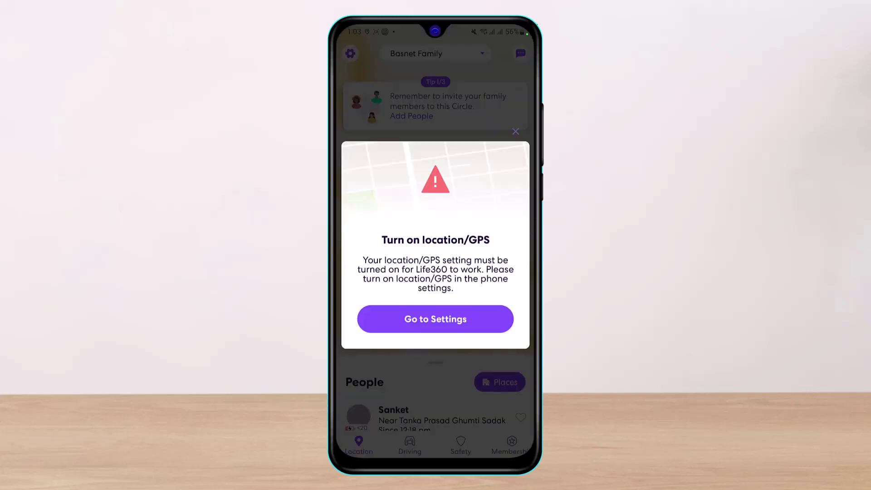
left_click(467, 319)
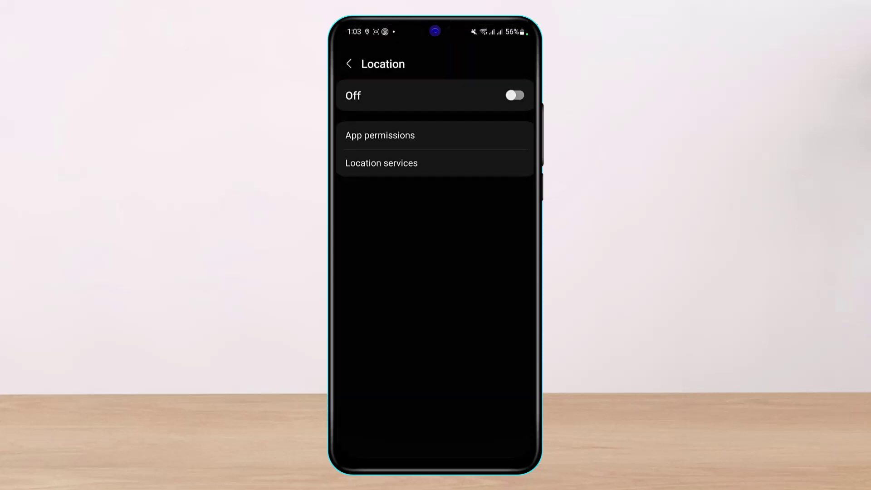
left_click(514, 96)
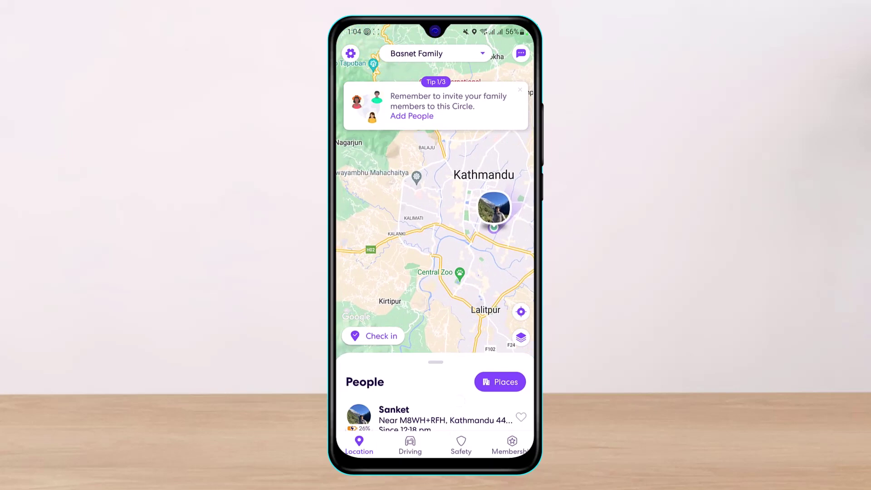
Bring FakeGPS Free back to the front from the recent apps switcher
left_click_drag(459, 401, 458, 381)
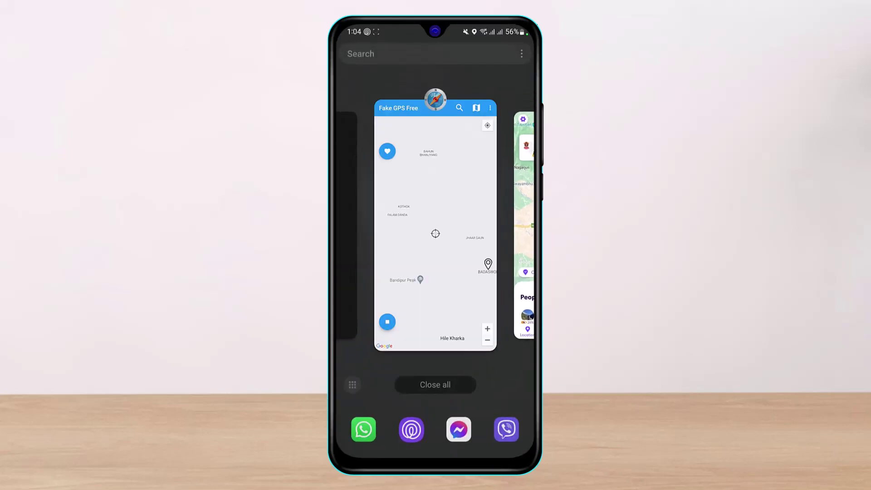
left_click(457, 306)
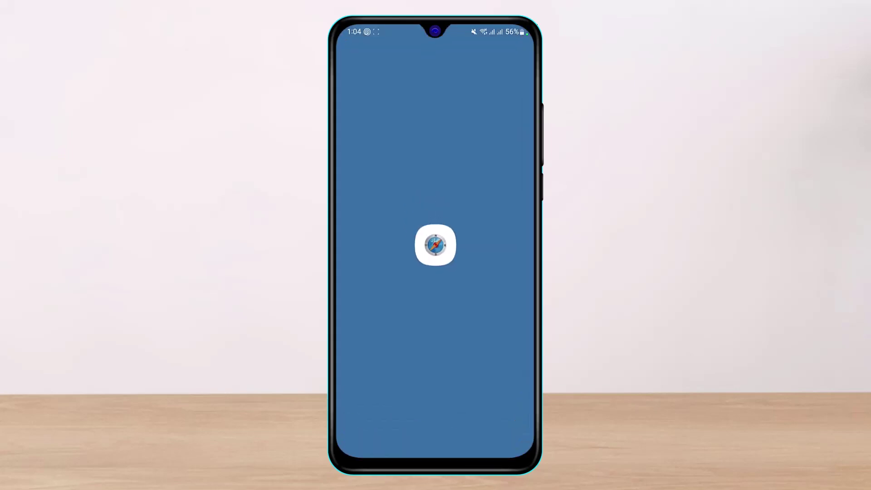